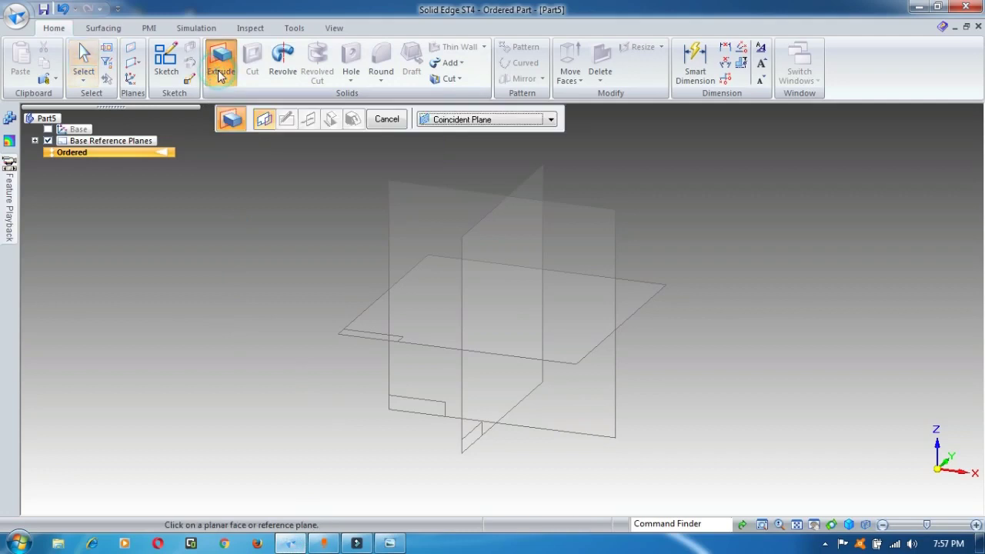
Step: Sketch a 35 mm diameter circle centred on the origin of the horizontal reference plane and close the sketch
left_click(582, 355)
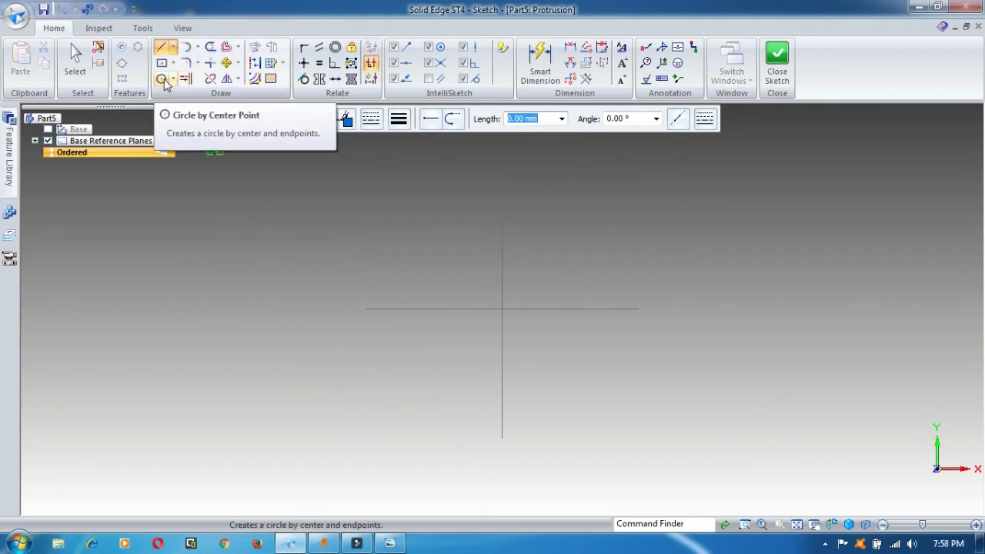
left_click(168, 82)
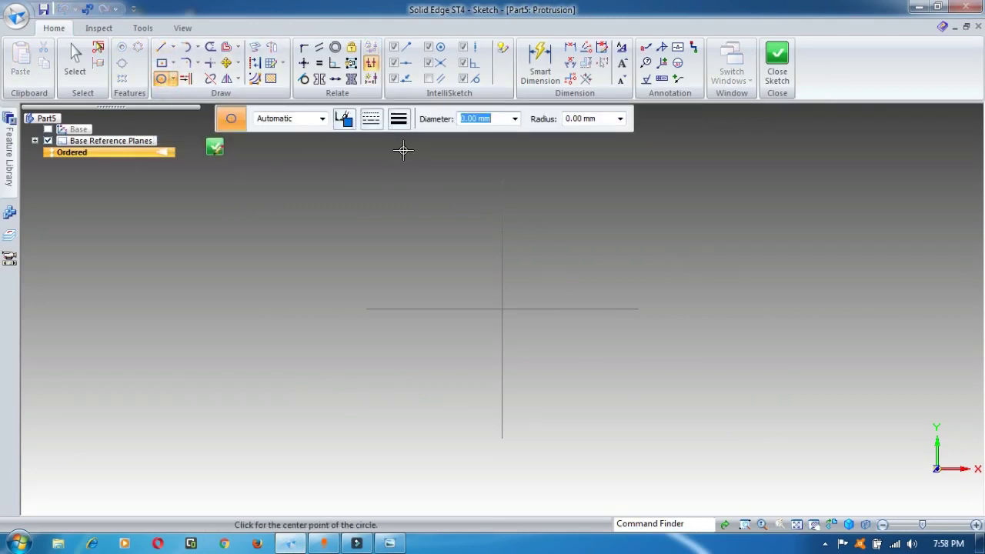
type("35")
key("Tab")
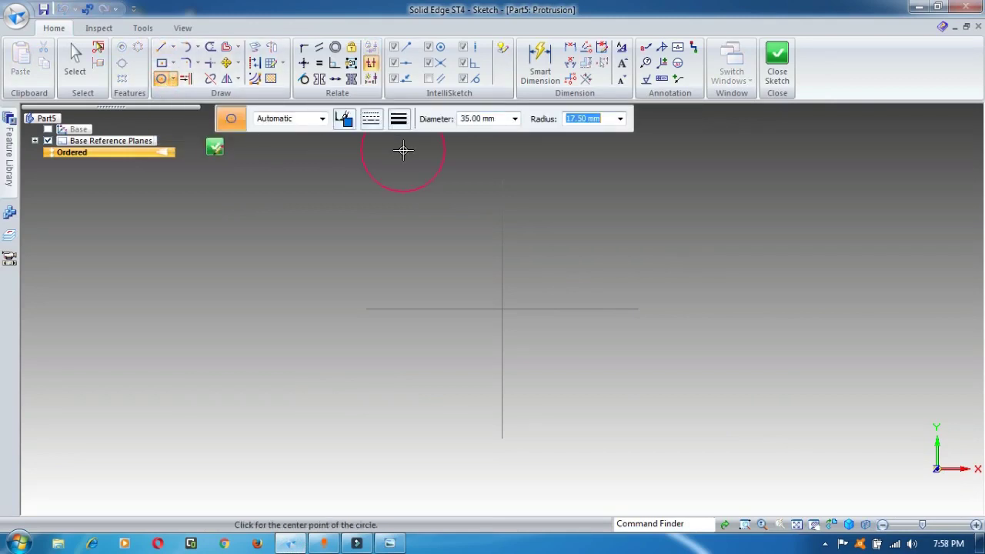
left_click(500, 310)
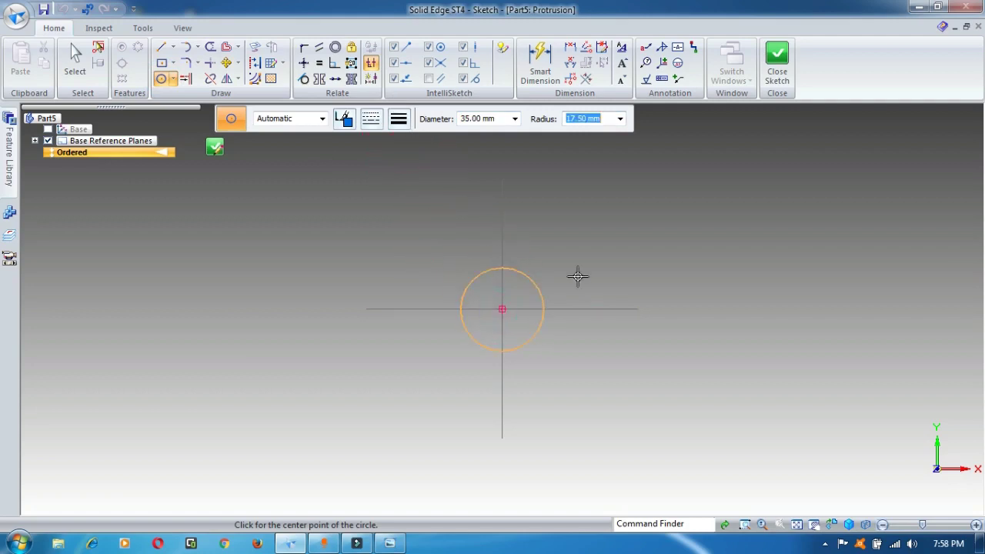
left_click(772, 77)
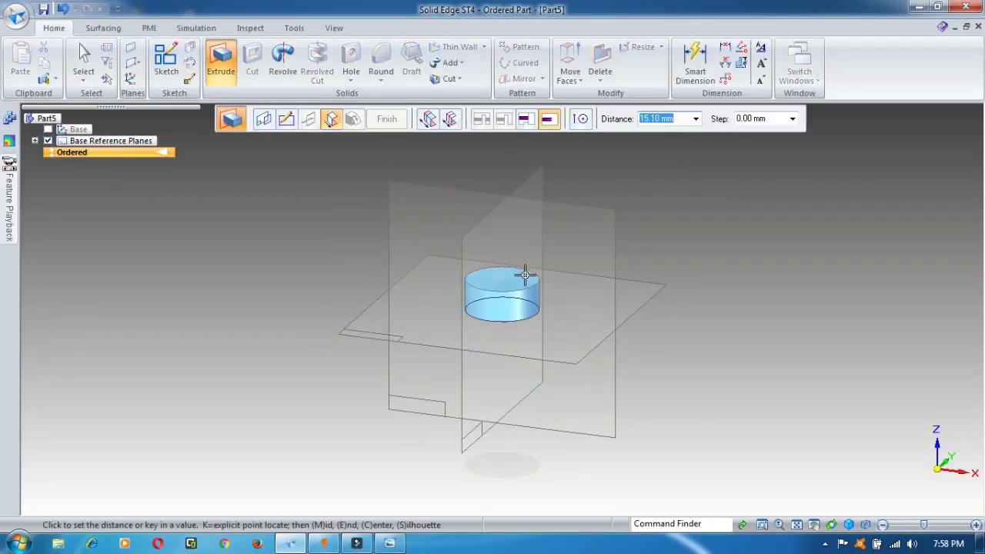
Step: Extrude the circle 8 mm upward into a solid disc
type("8")
key("Return")
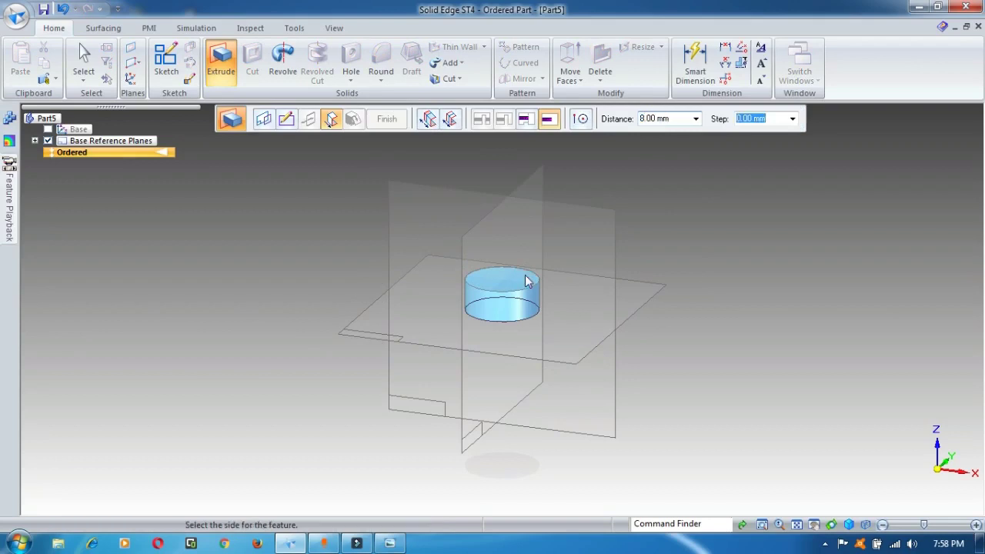
left_click(537, 259)
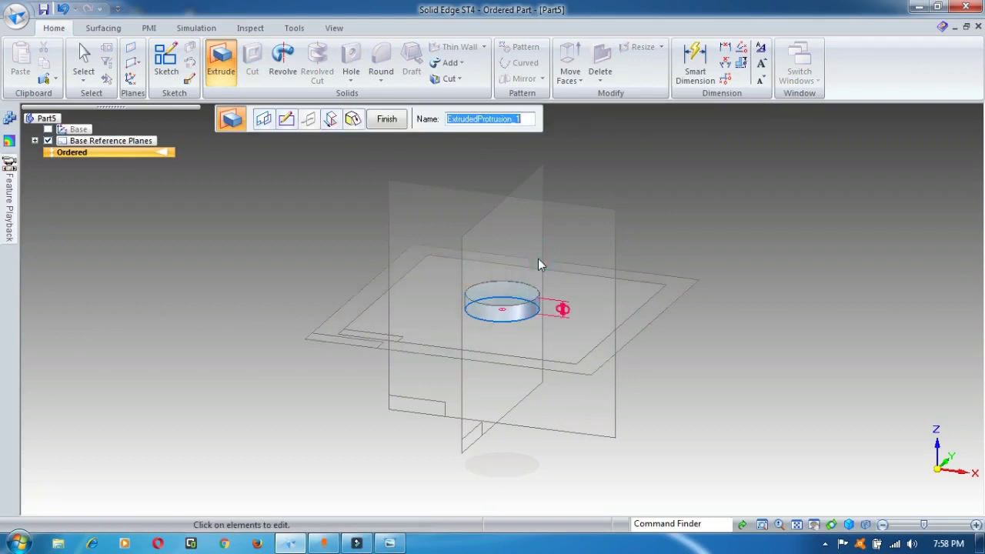
Step: Start a hole on the disc's top face and set its type to Countersink
left_click(831, 524)
left_click_drag(792, 406, 704, 347)
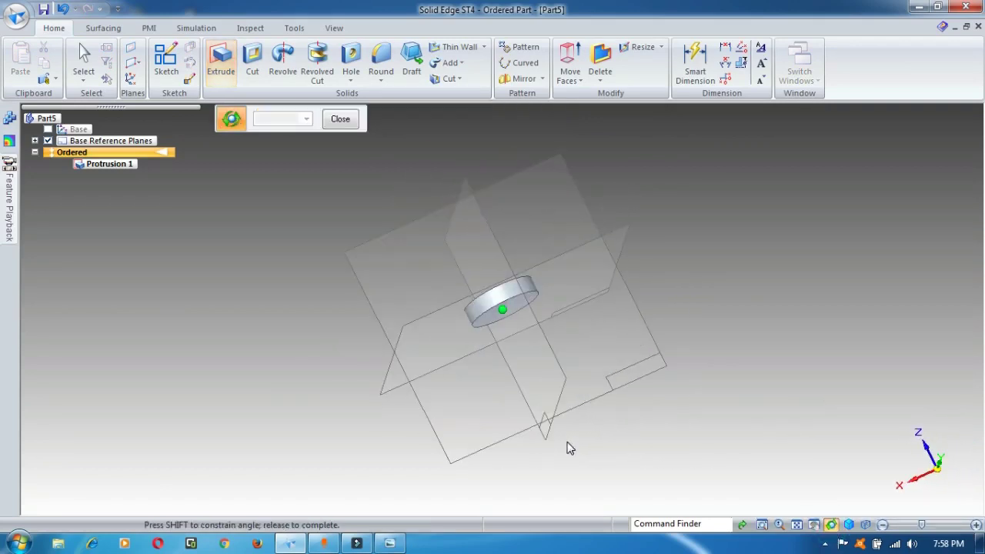
left_click_drag(682, 217, 714, 310)
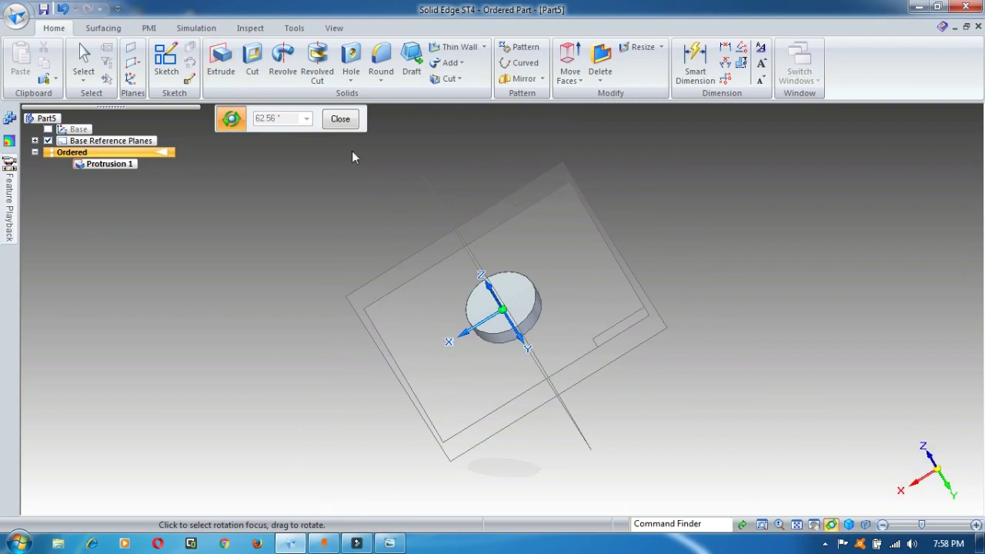
left_click(349, 80)
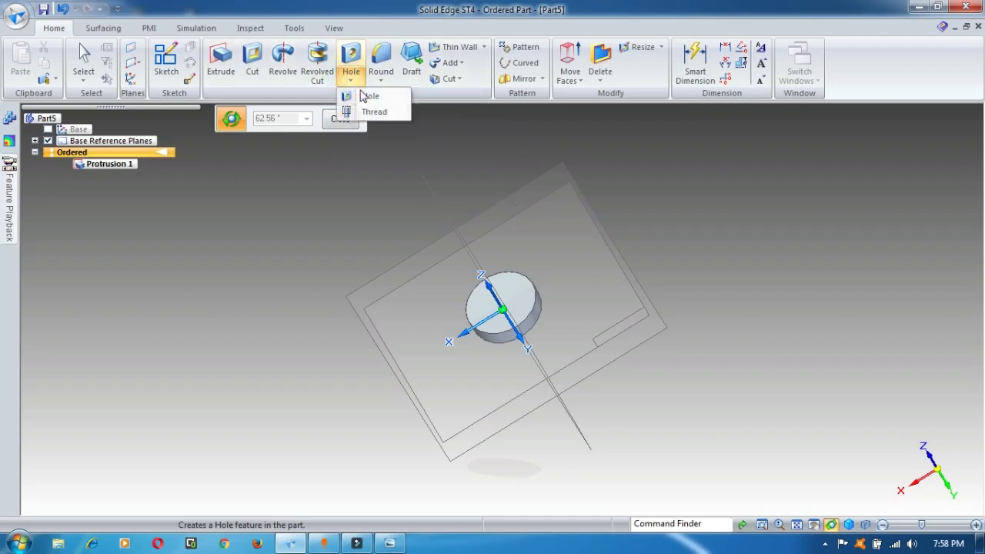
left_click(369, 96)
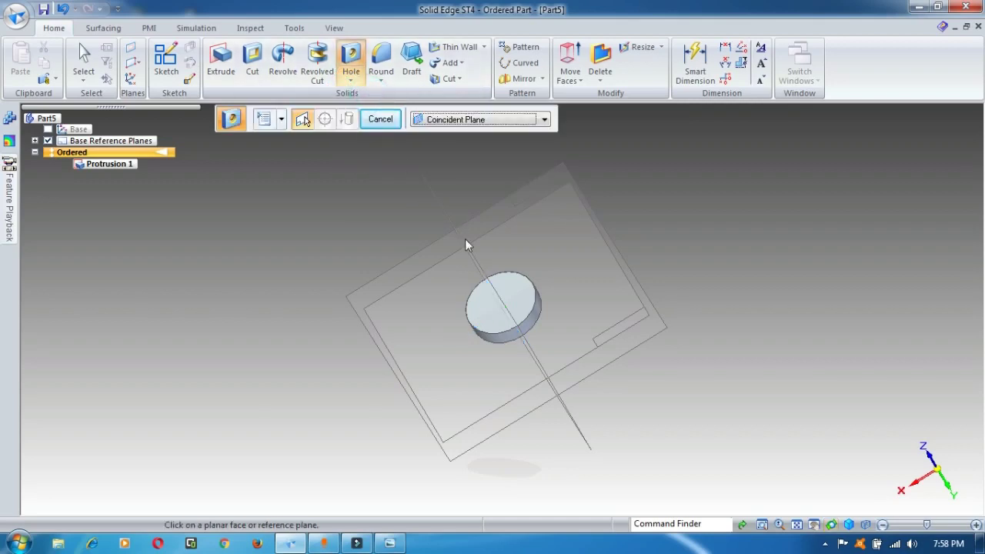
left_click(514, 299)
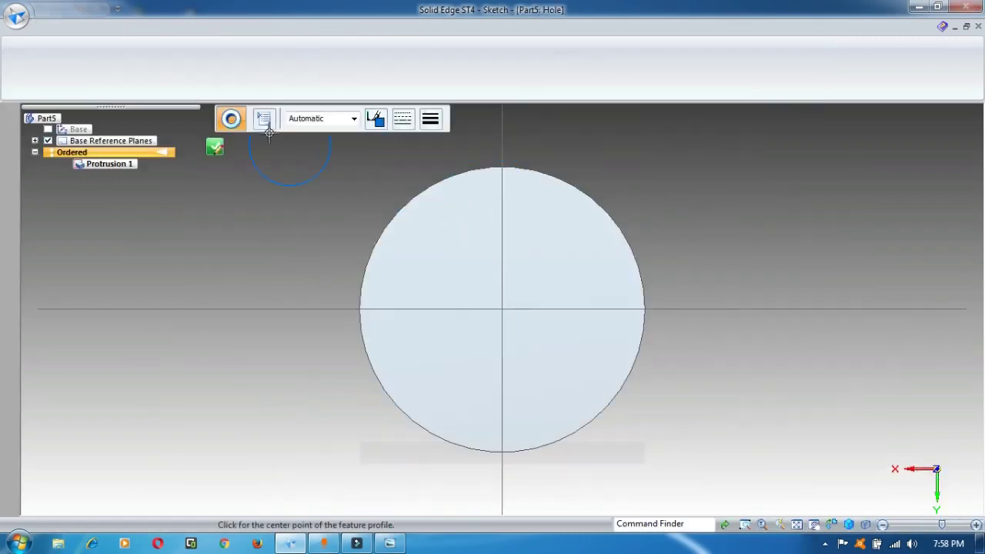
left_click(268, 121)
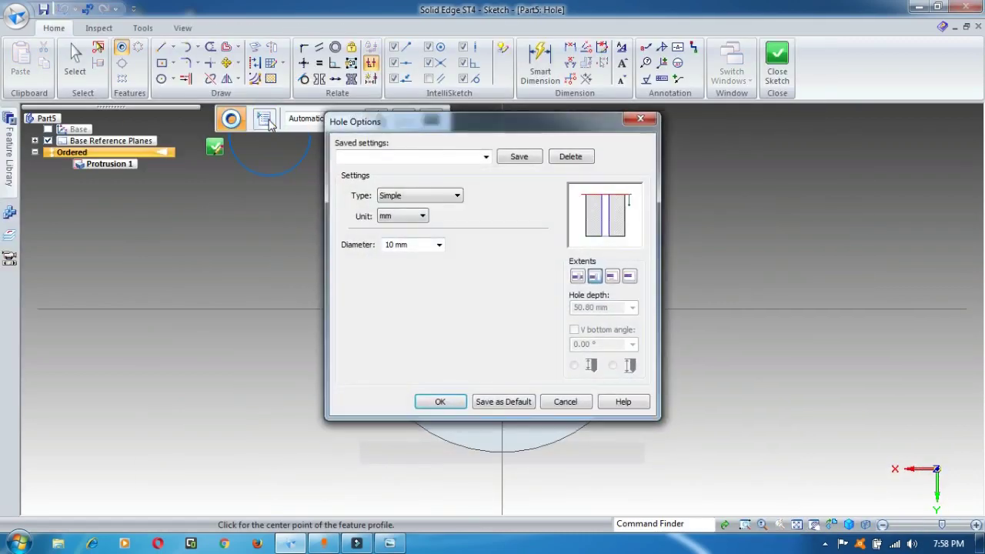
left_click(429, 200)
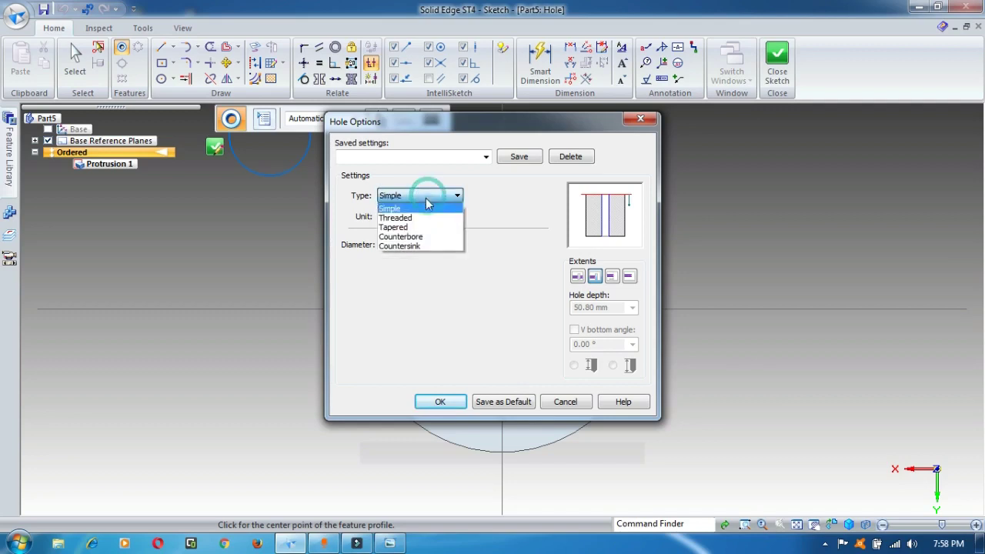
left_click(416, 246)
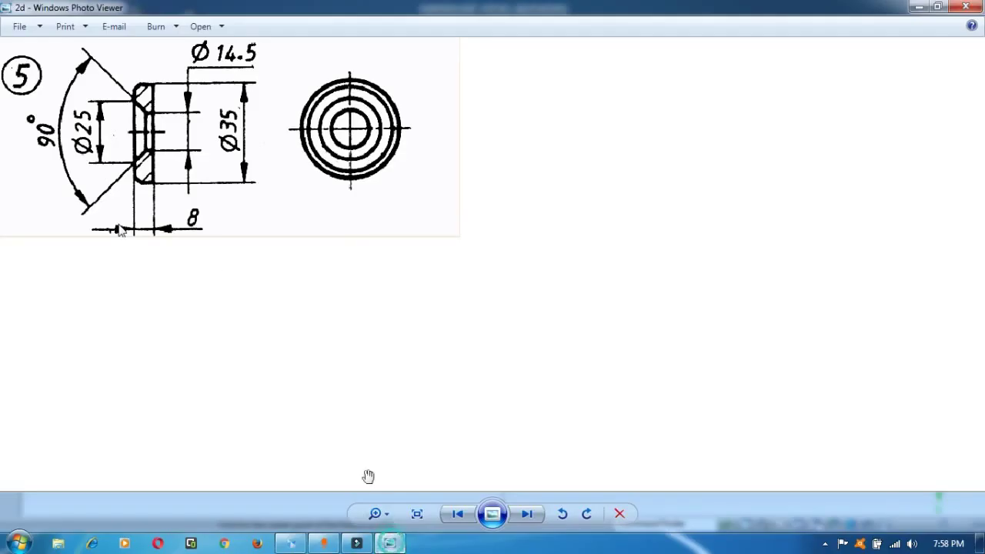
Step: Using the 2d reference drawing, set the hole diameter to 14.5 mm, countersink diameter to 25 mm and countersink angle to 90°
left_click(389, 543)
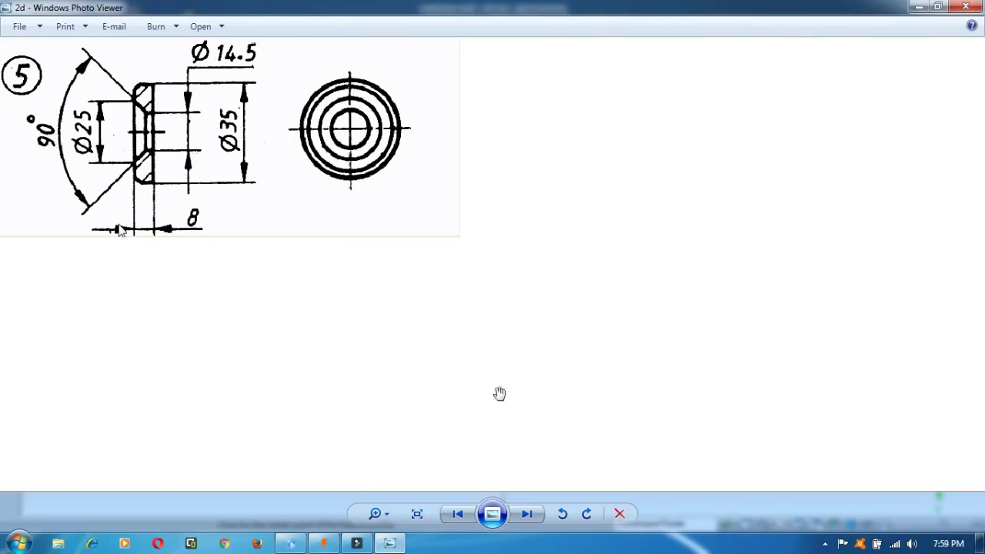
left_click(300, 542)
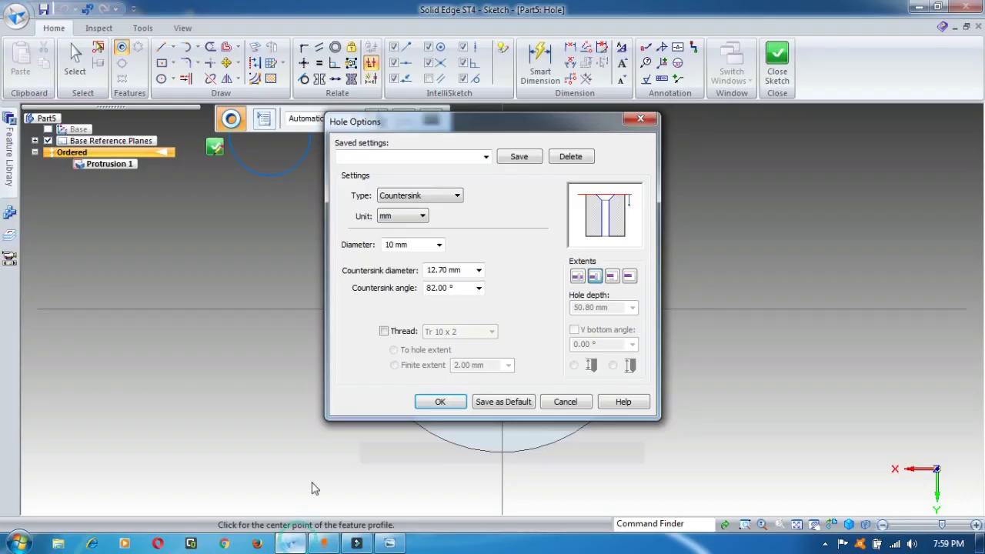
left_click(410, 244)
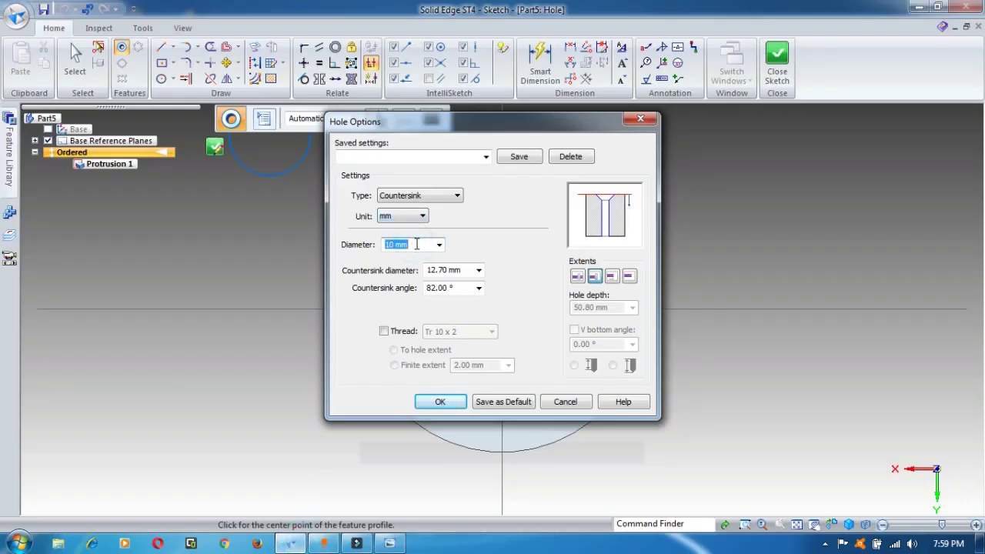
key("BackSpace")
left_click(466, 269)
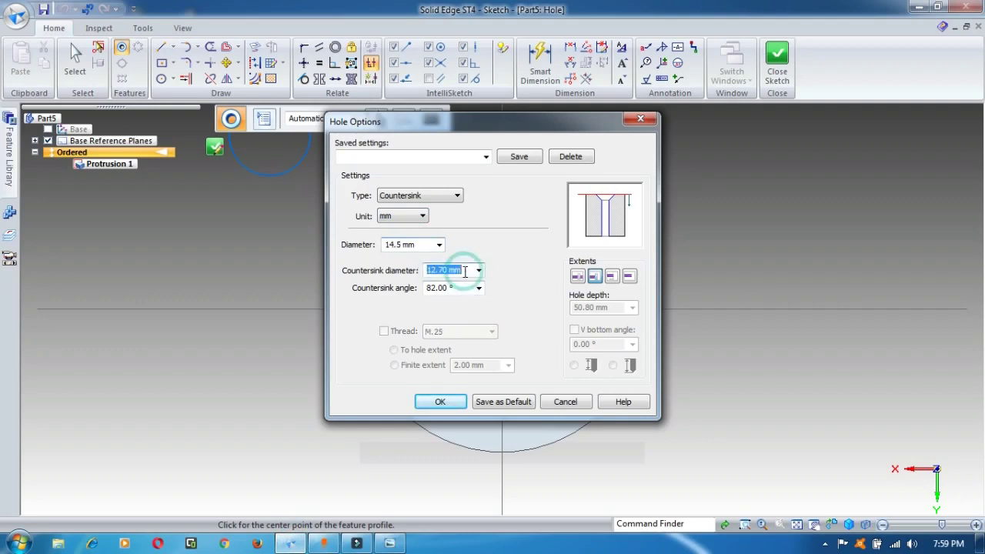
type("25")
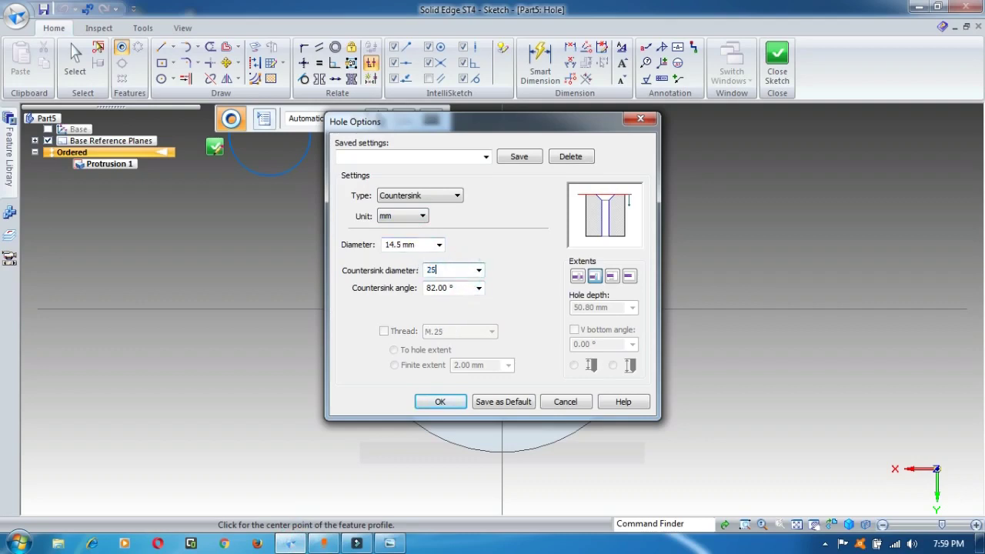
left_click(479, 288)
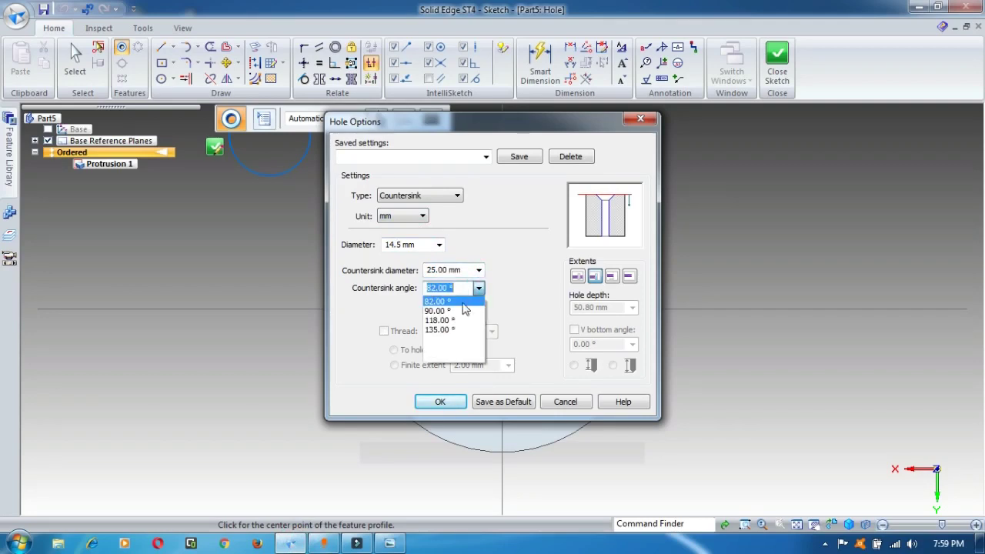
left_click(445, 311)
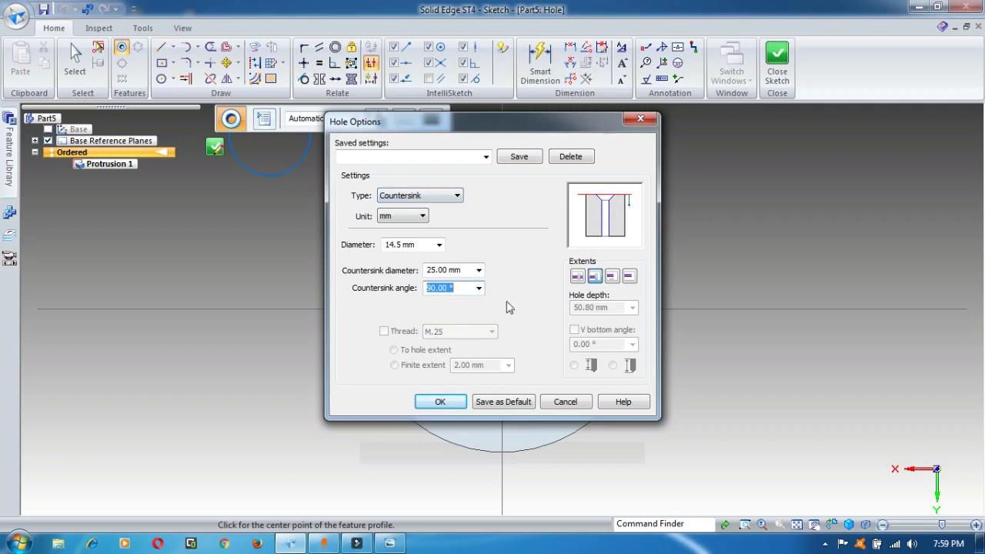
left_click(440, 401)
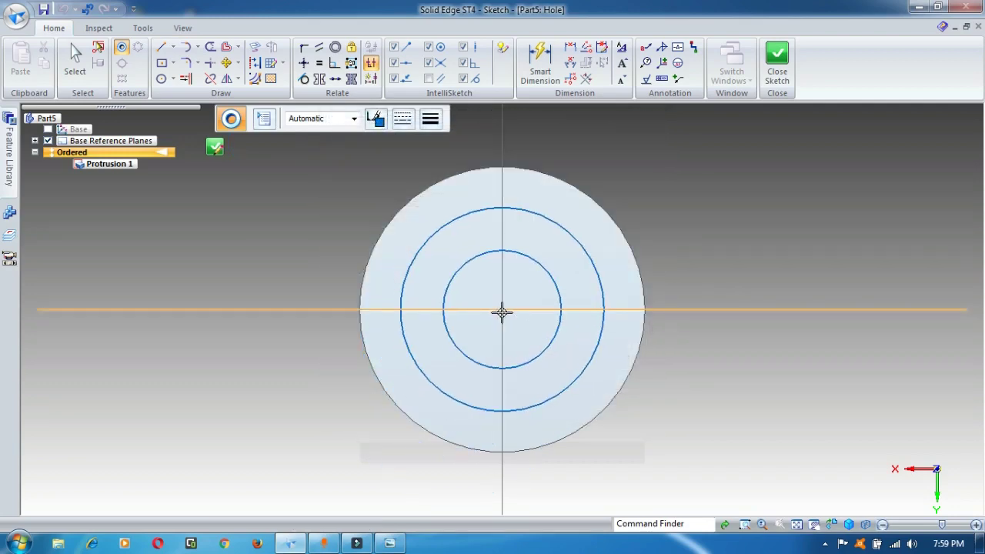
Step: Place the countersunk hole at the disc's centre and cut it down through the body
left_click(502, 309)
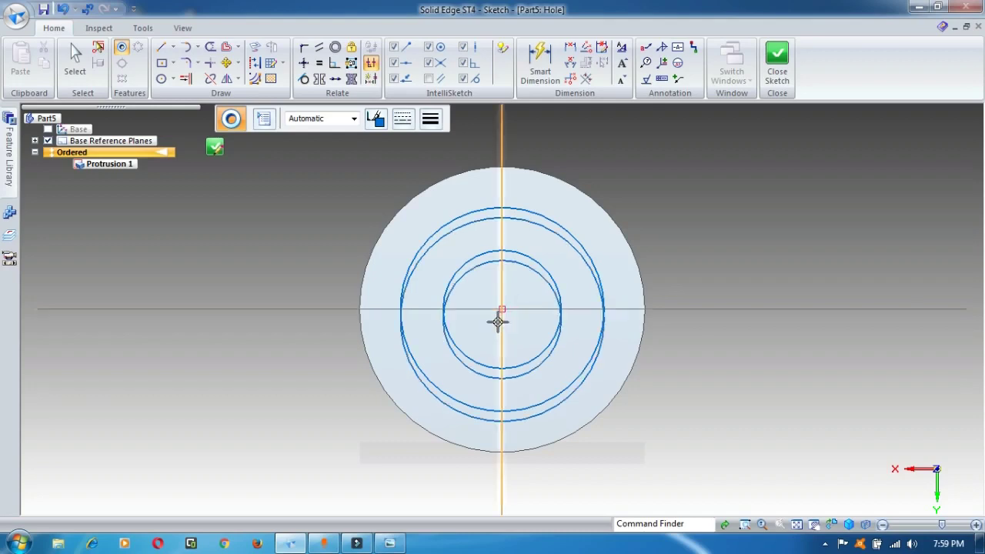
left_click(775, 74)
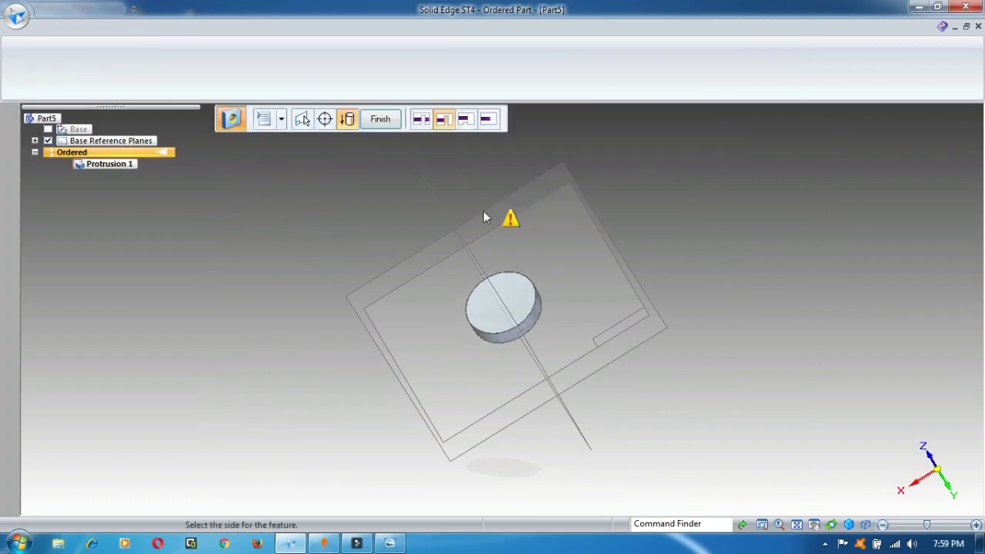
left_click(584, 340)
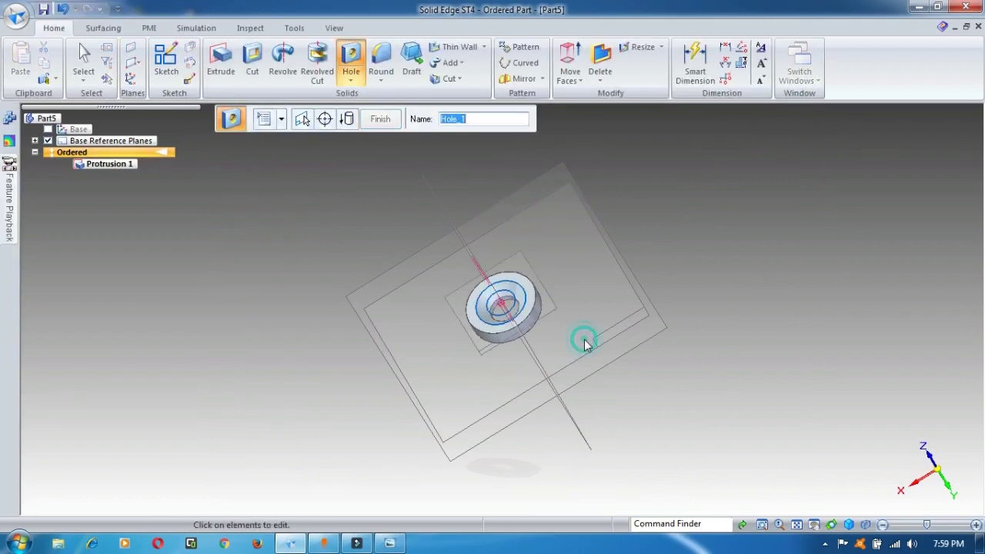
right_click(701, 249)
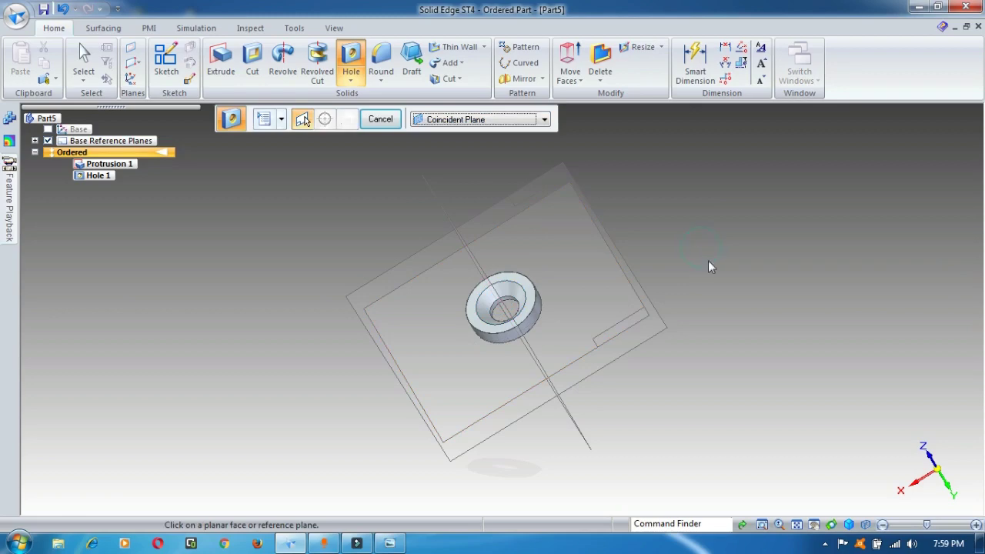
Step: Check the part against the 2d reference drawing and round the outer edge of the countersunk face with a 1 mm radius
left_click(830, 523)
left_click_drag(830, 397, 623, 373)
left_click_drag(762, 245, 641, 292)
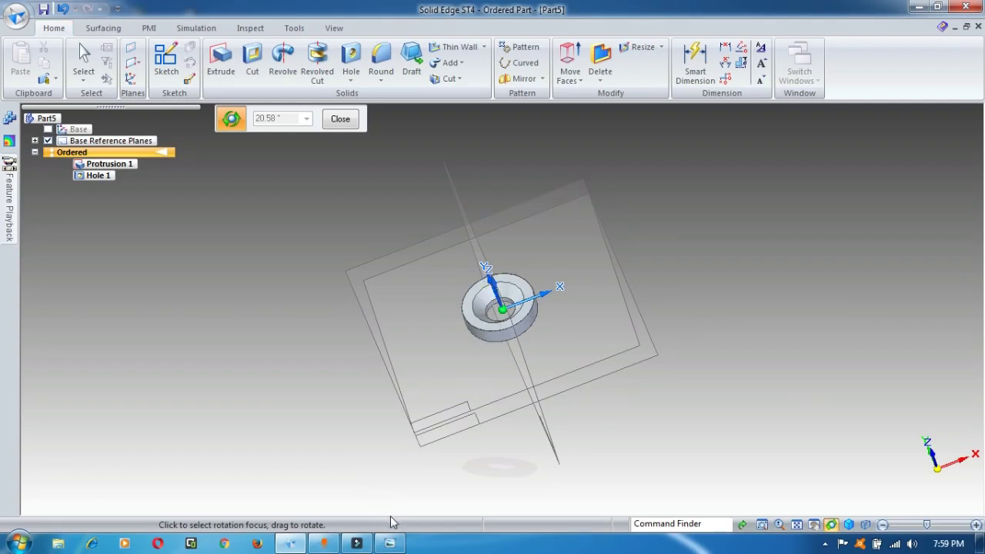
left_click(389, 543)
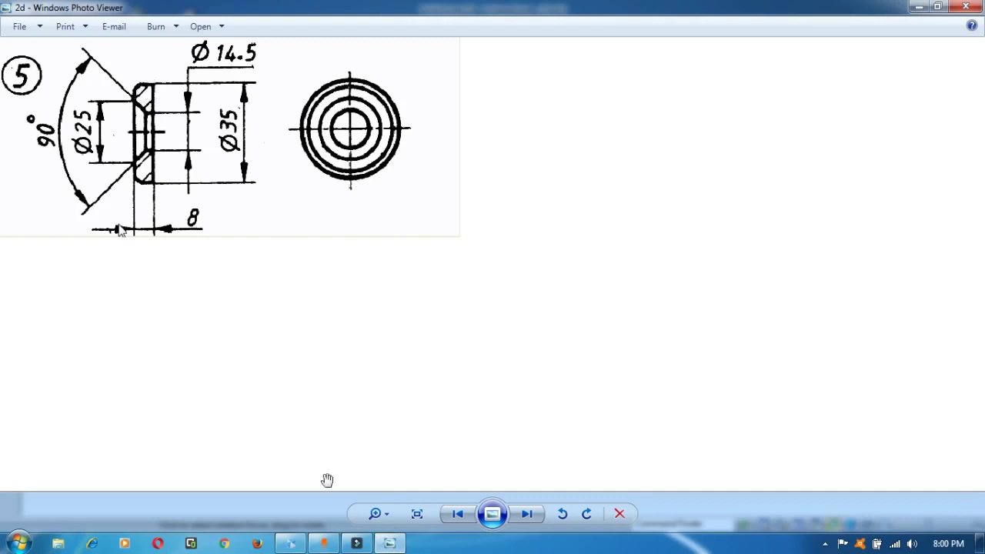
left_click(291, 543)
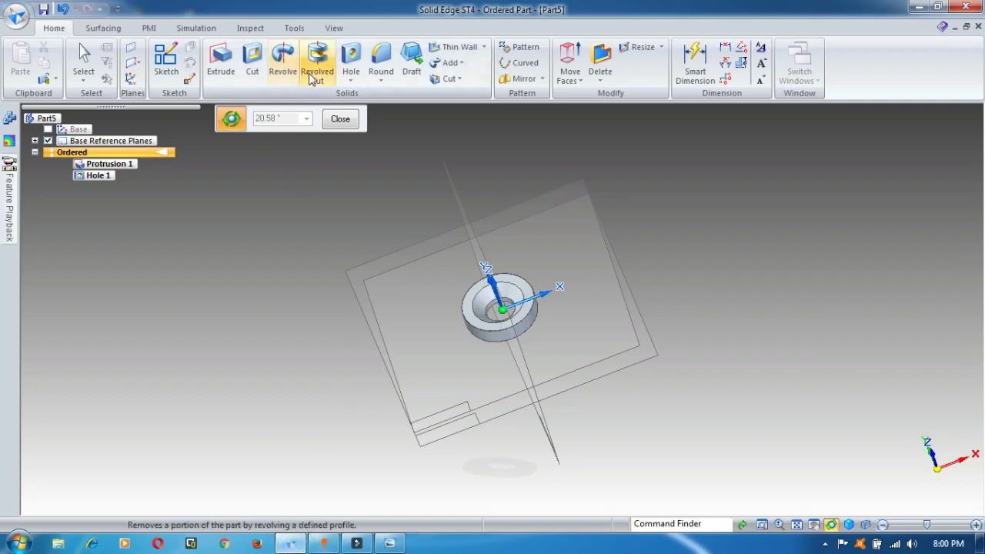
left_click(350, 80)
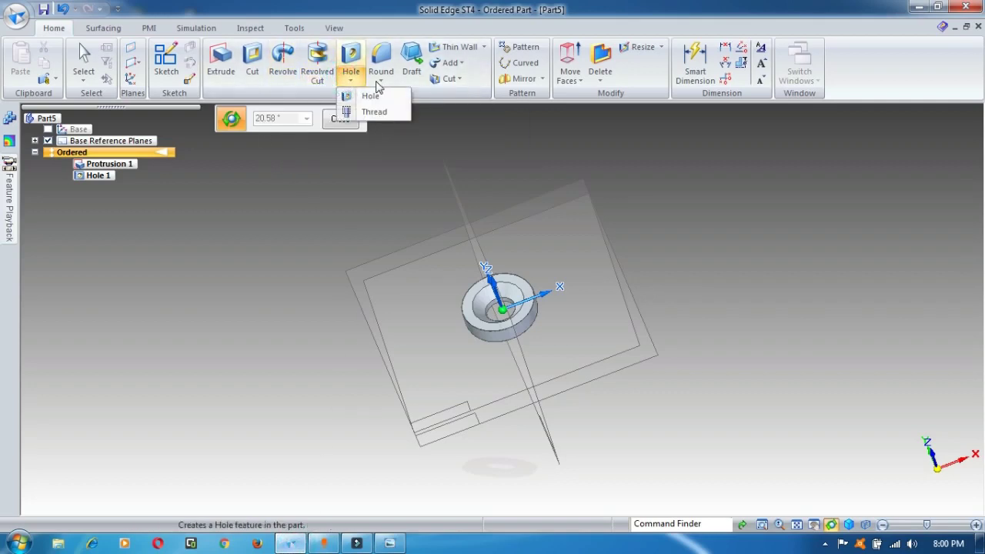
left_click(380, 80)
left_click(378, 95)
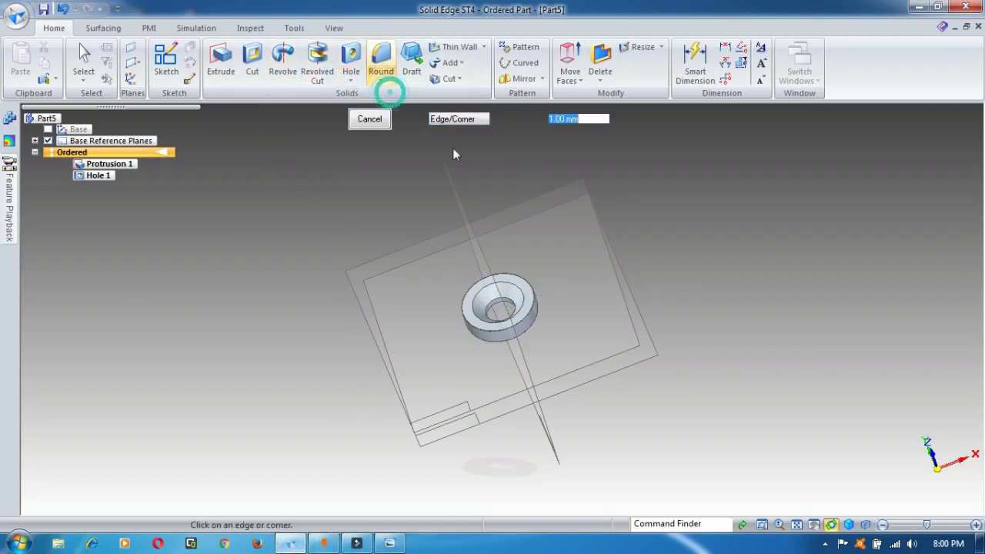
left_click(536, 299)
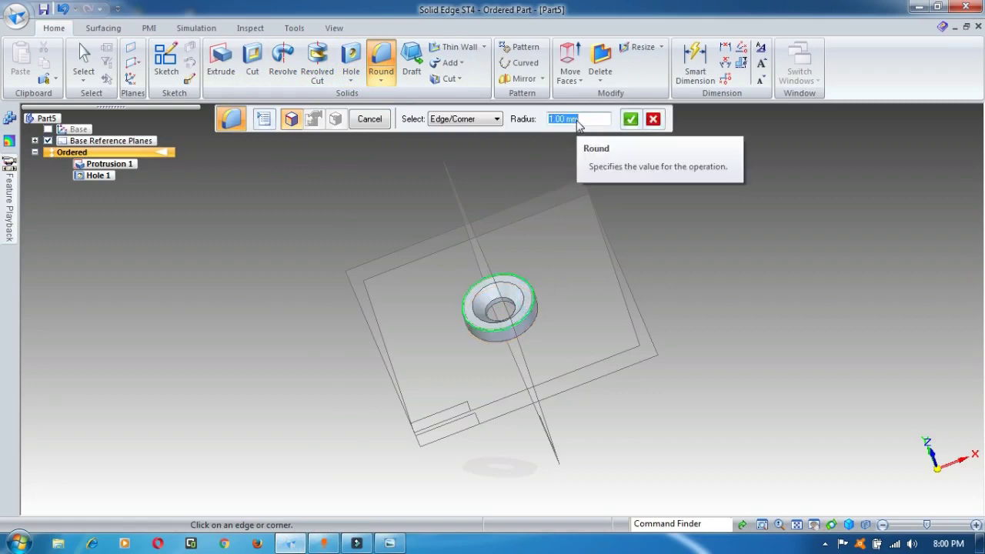
key("Return")
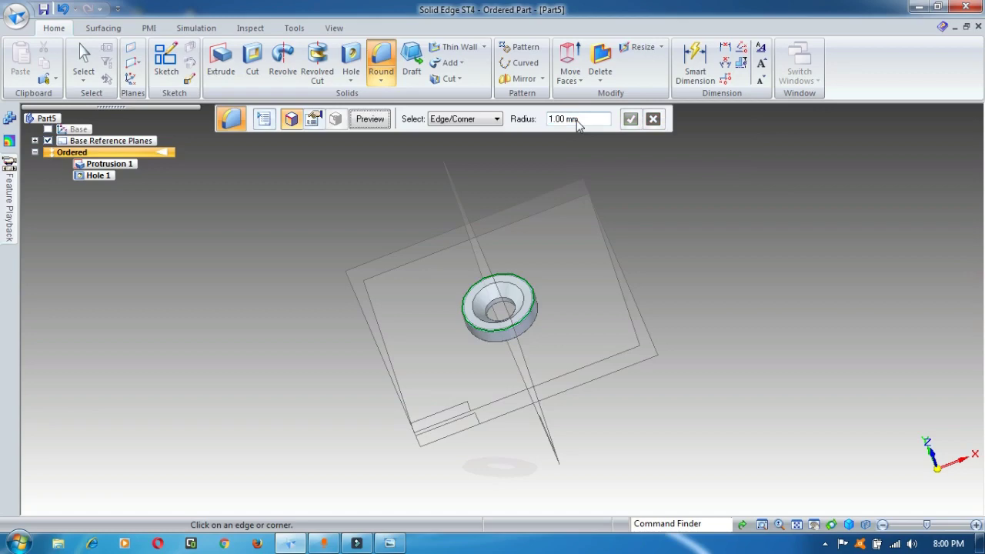
key("Return")
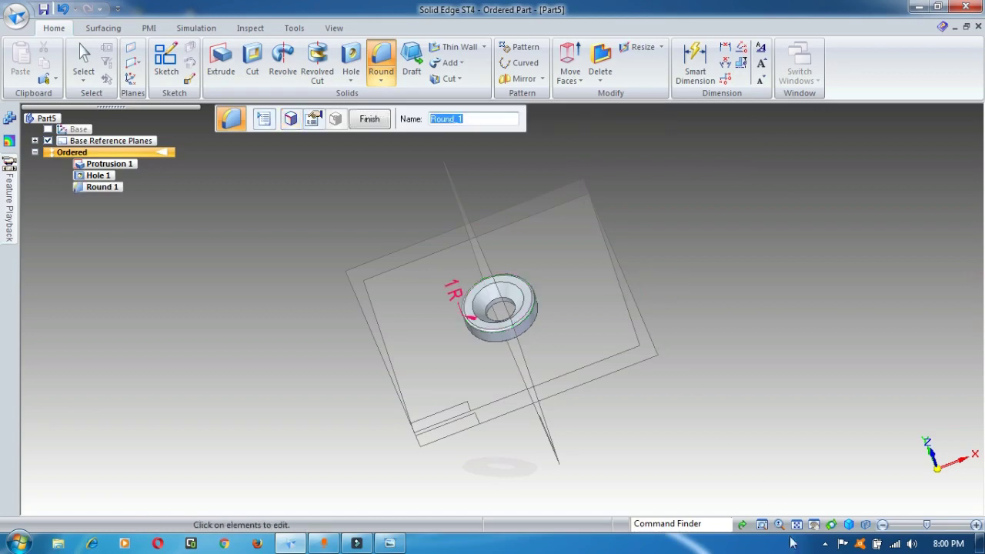
Step: Save the finished part as Part5 washer.par in the Screw Jack folder
left_click(831, 524)
left_click_drag(760, 380, 528, 390)
left_click_drag(637, 192, 606, 339)
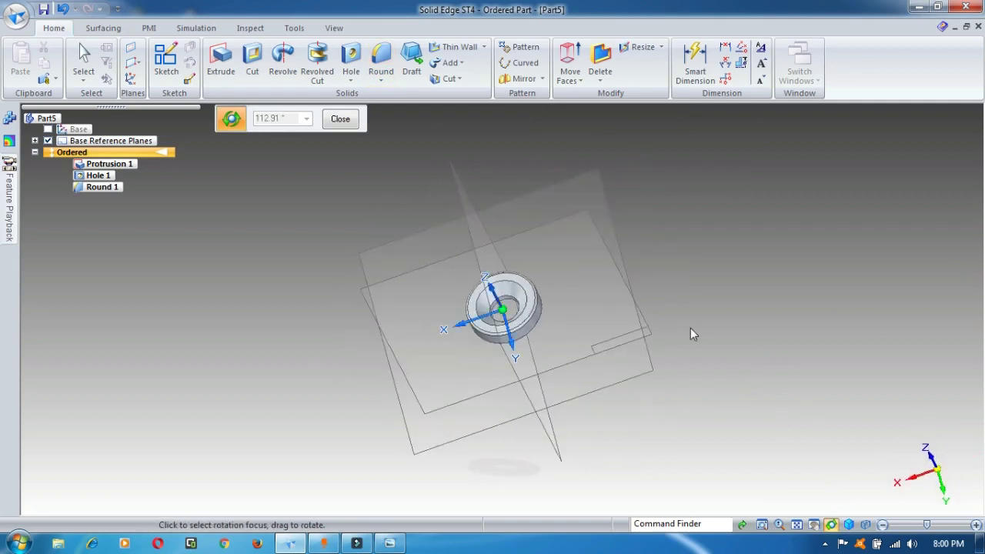
left_click(42, 11)
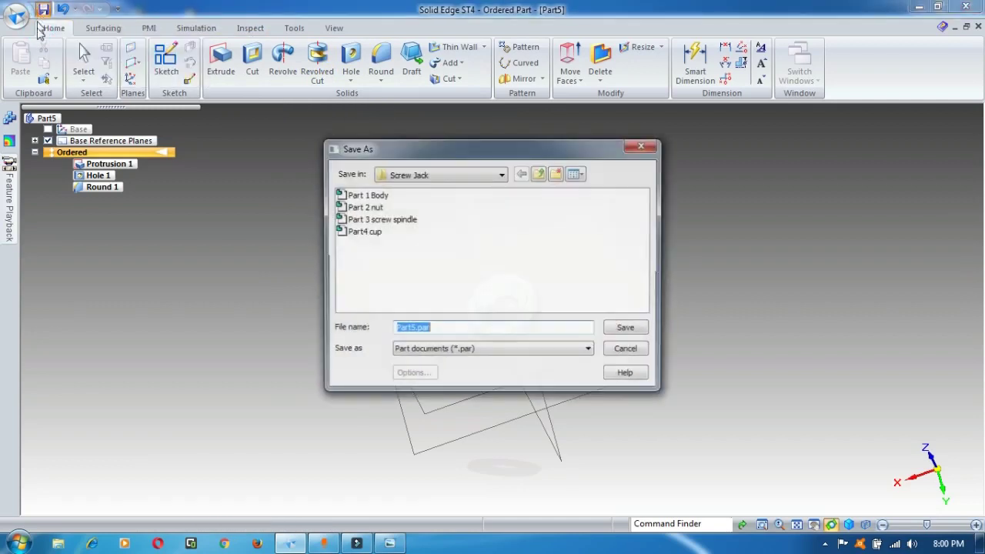
left_click(413, 327)
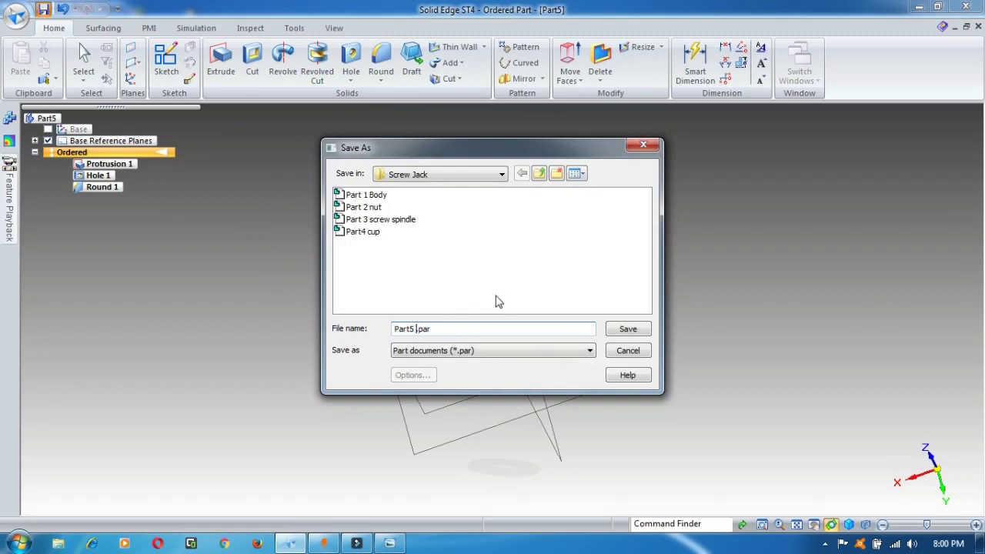
type("washer")
left_click(627, 330)
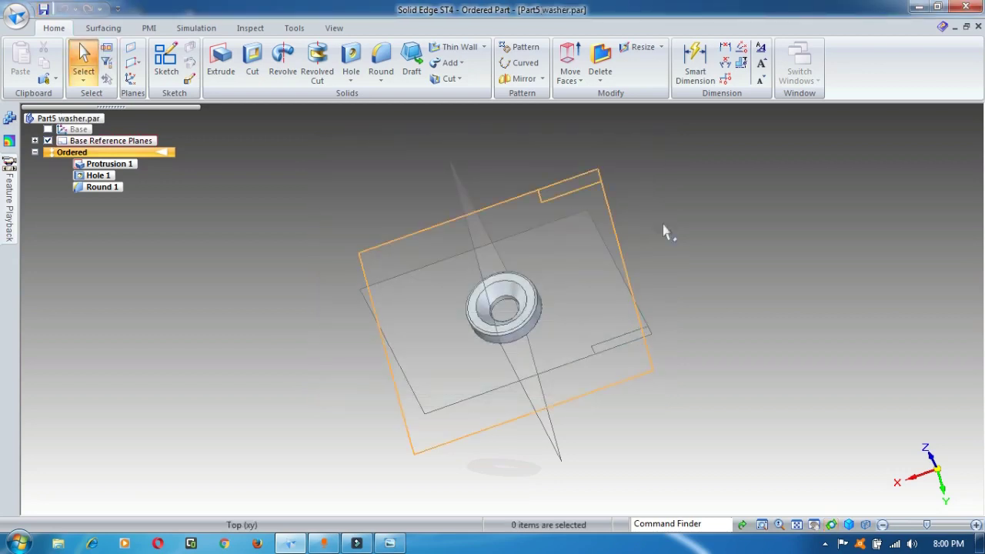
Step: Examine the washer in the standard front, back, side, top, bottom and pictorial views
left_click(847, 523)
left_click(846, 441)
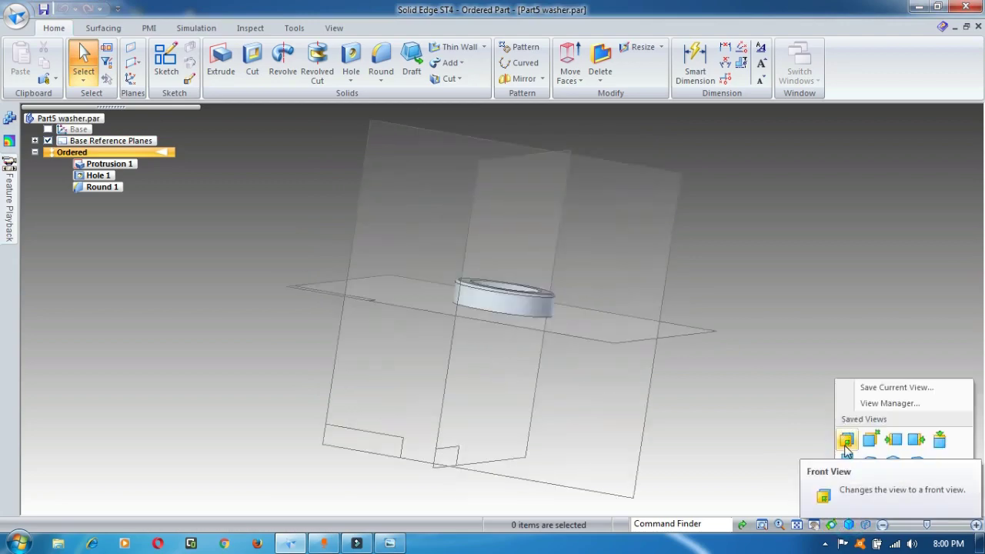
left_click(869, 440)
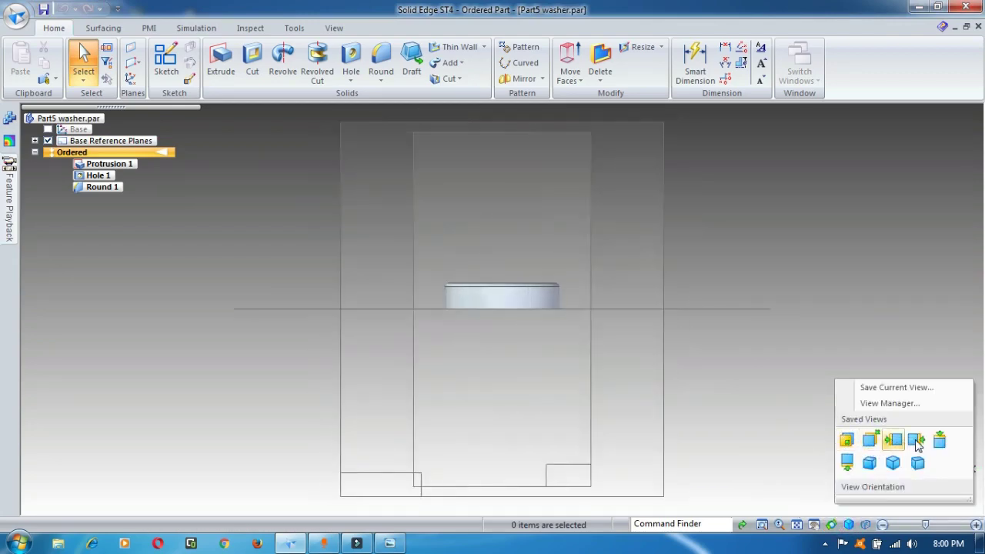
left_click(939, 440)
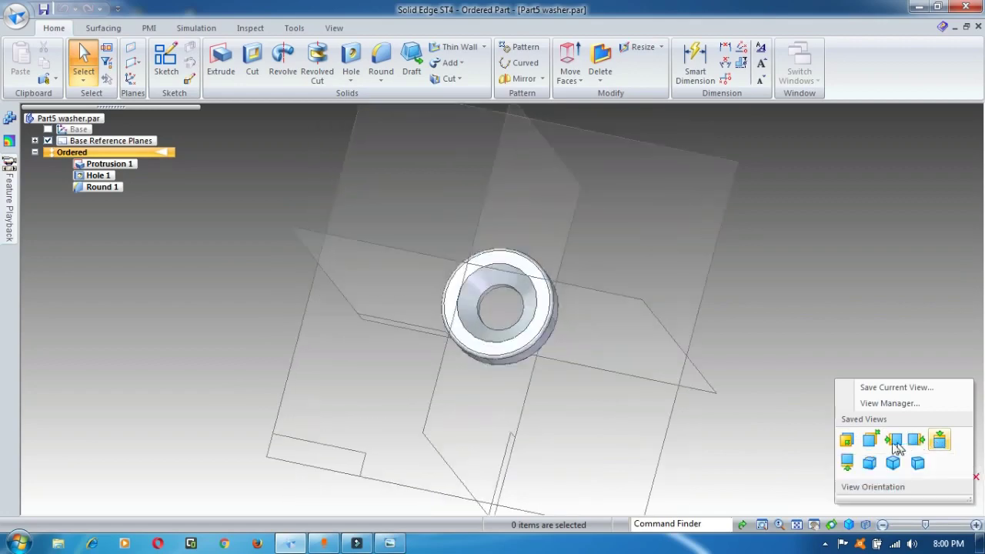
left_click(847, 462)
left_click(868, 464)
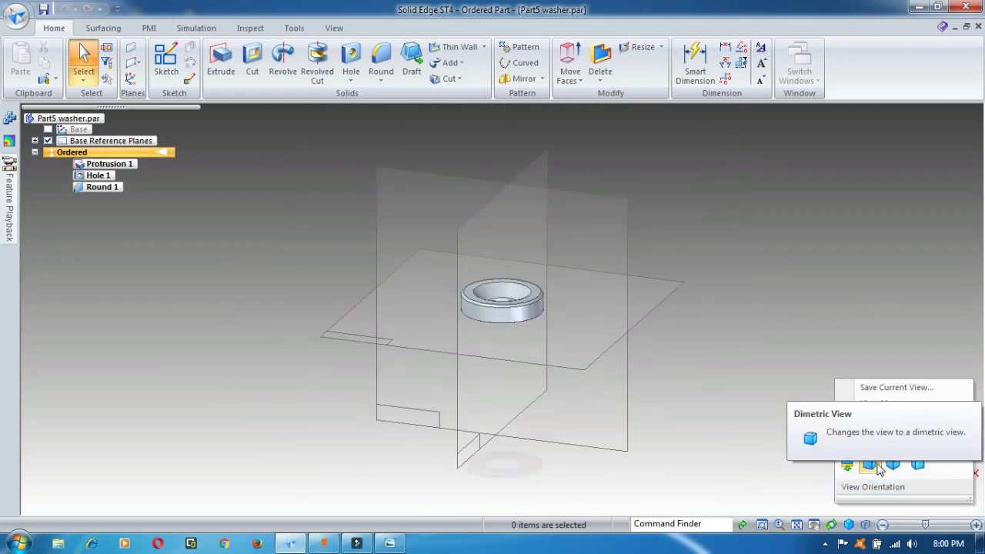
left_click(891, 464)
left_click(917, 464)
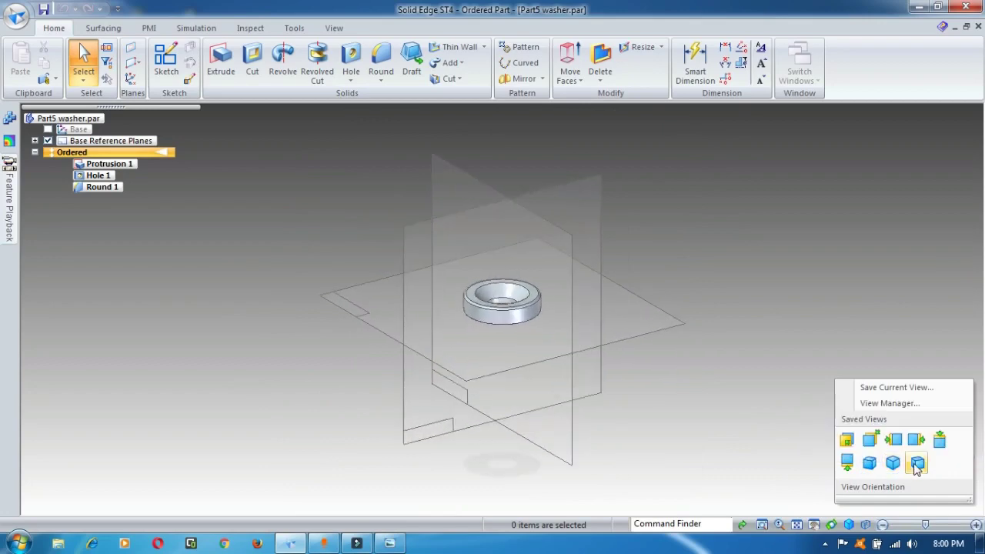
left_click(892, 439)
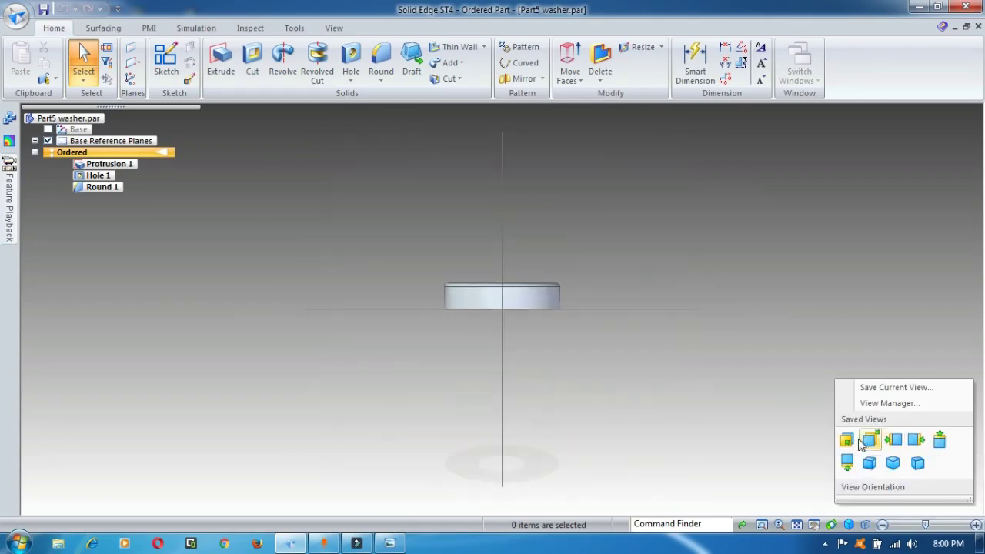
left_click(846, 439)
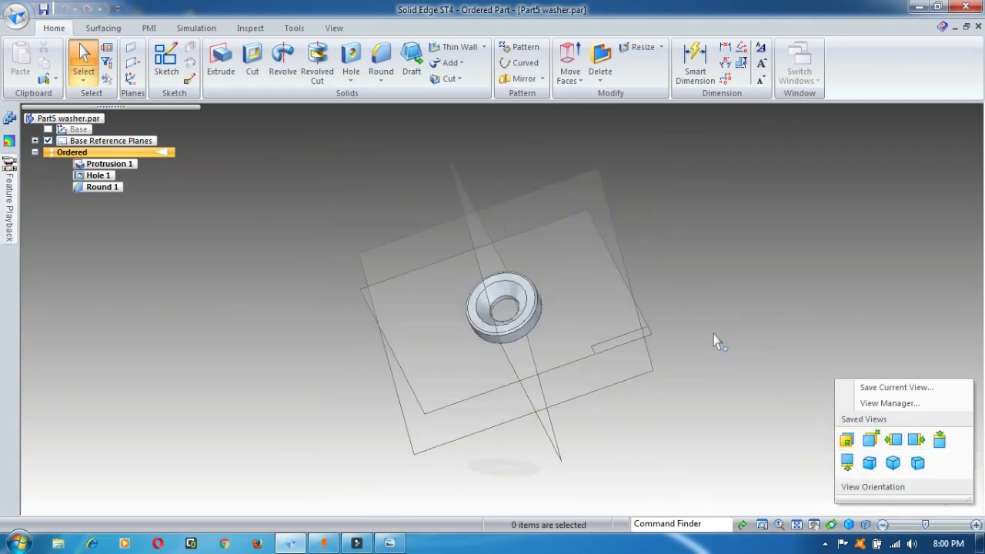
Step: Rotate the washer freely to inspect its flat underside and its countersunk face
right_click(726, 274)
left_click(831, 525)
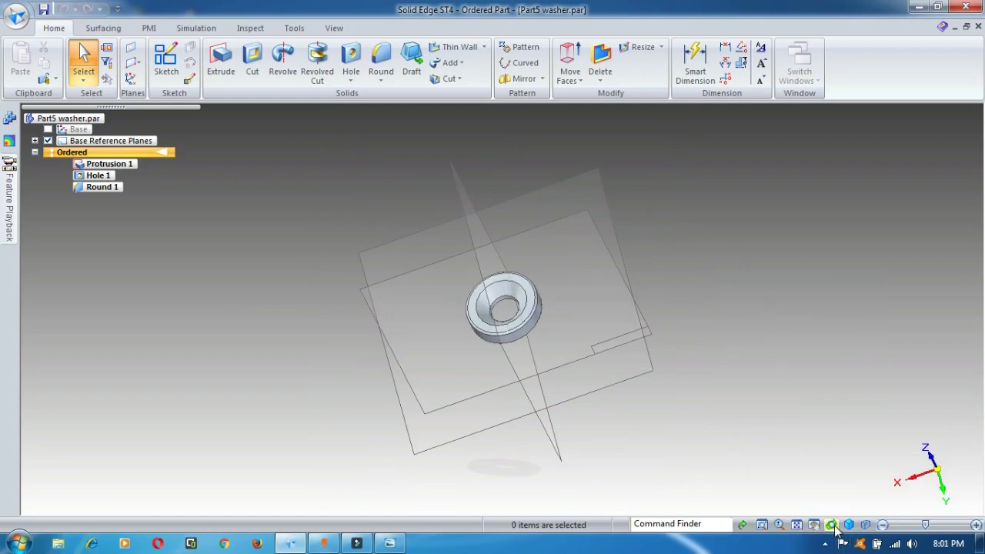
left_click(831, 526)
left_click_drag(779, 409, 574, 310)
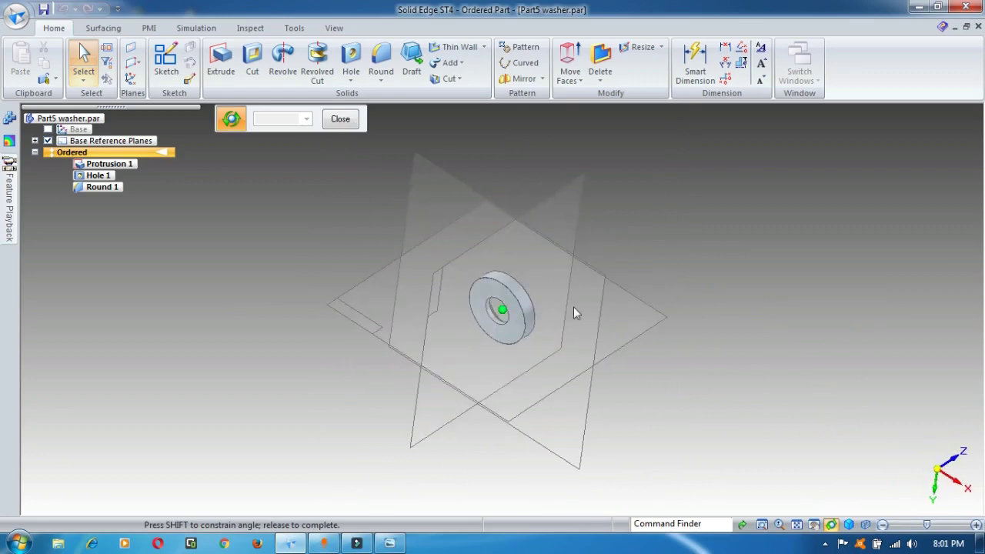
left_click_drag(651, 226, 463, 225)
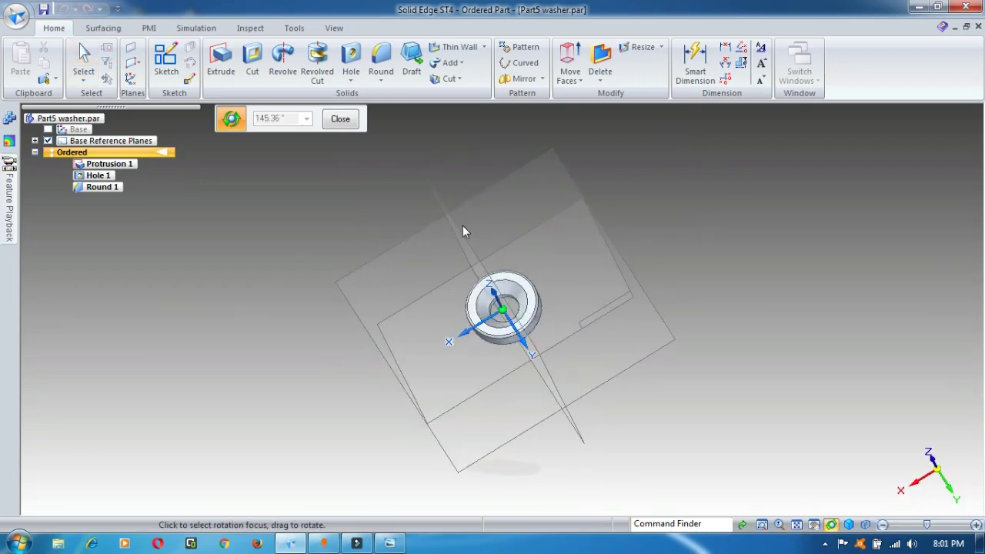